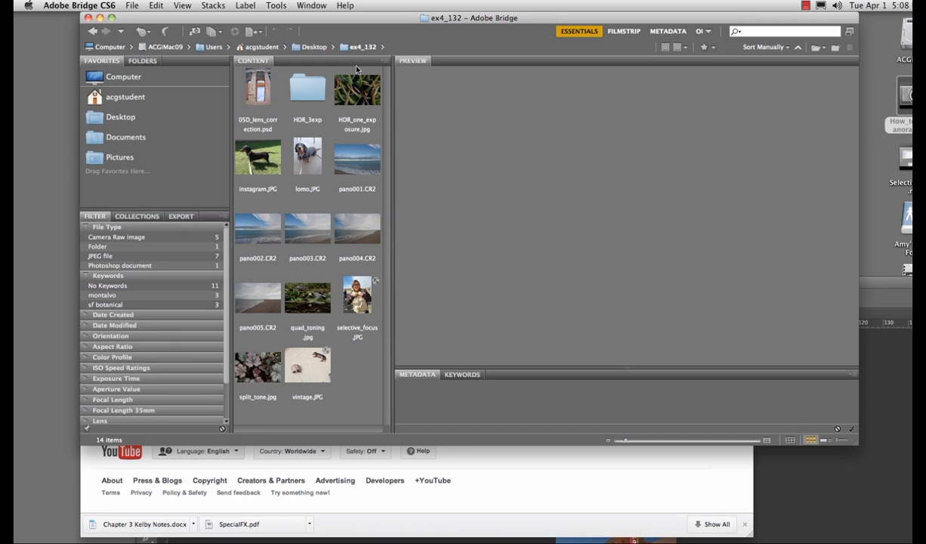
Open HDR_one_exposure.jpg in Camera Raw and fit the Camera Raw window to the screen.
left_click(358, 96)
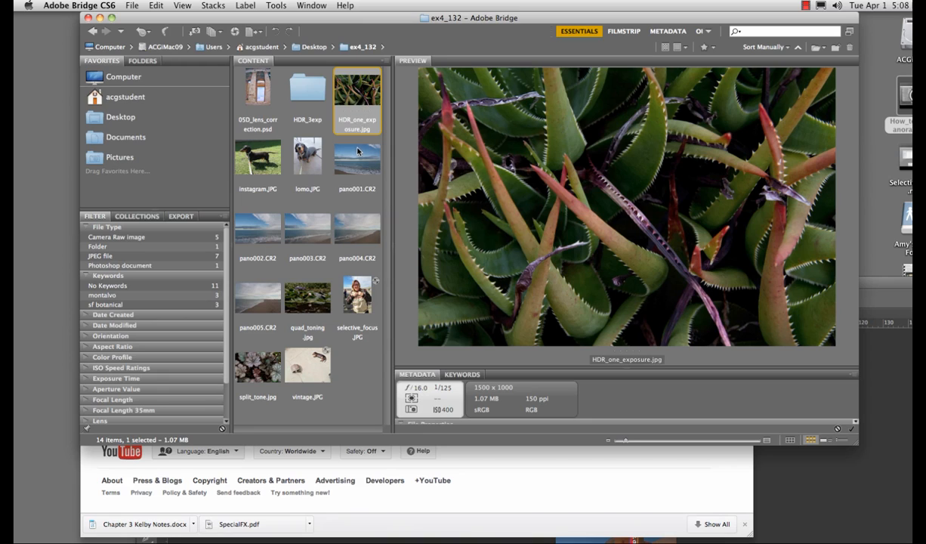
right_click(352, 88)
left_click(235, 63)
left_click(234, 31)
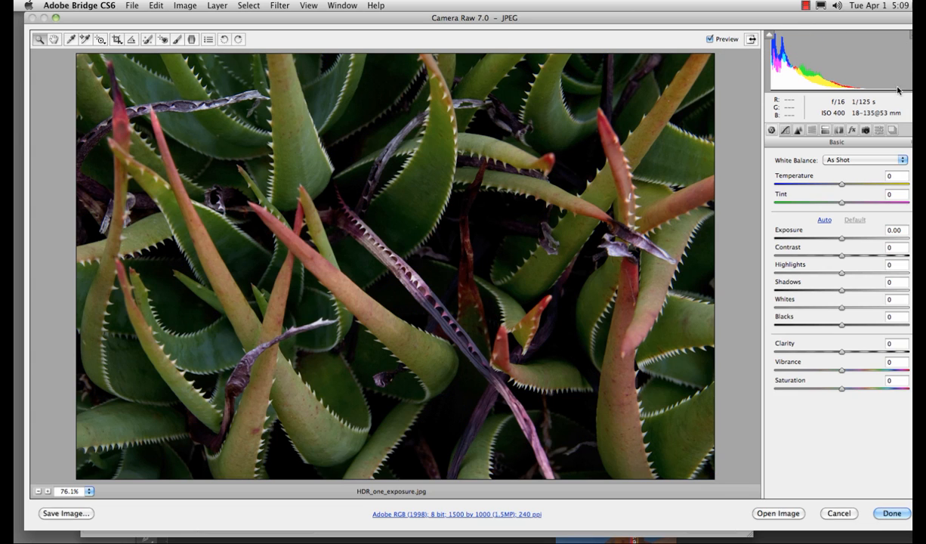
left_click_drag(910, 530, 911, 541)
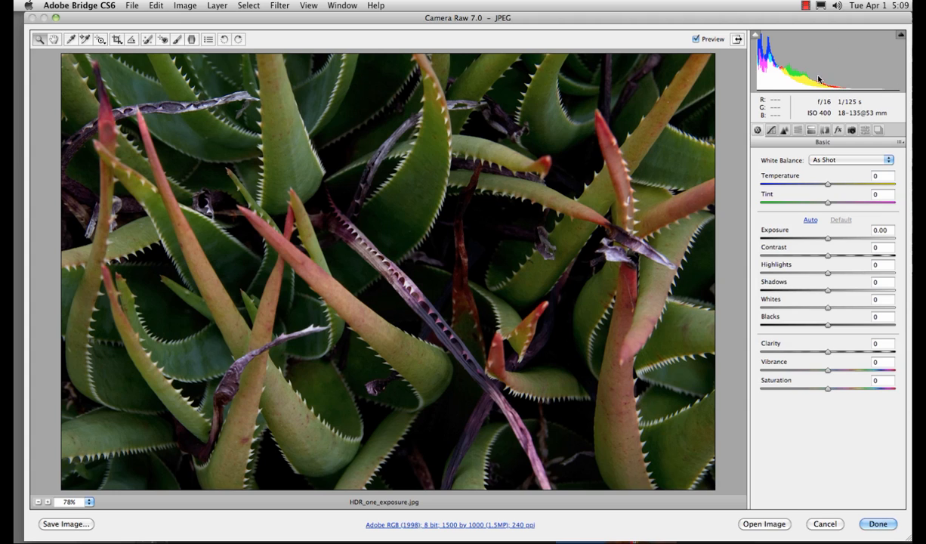
Try Highlights at -100 and Shadows at +100, and compare the result with the original image.
left_click_drag(828, 275, 897, 275)
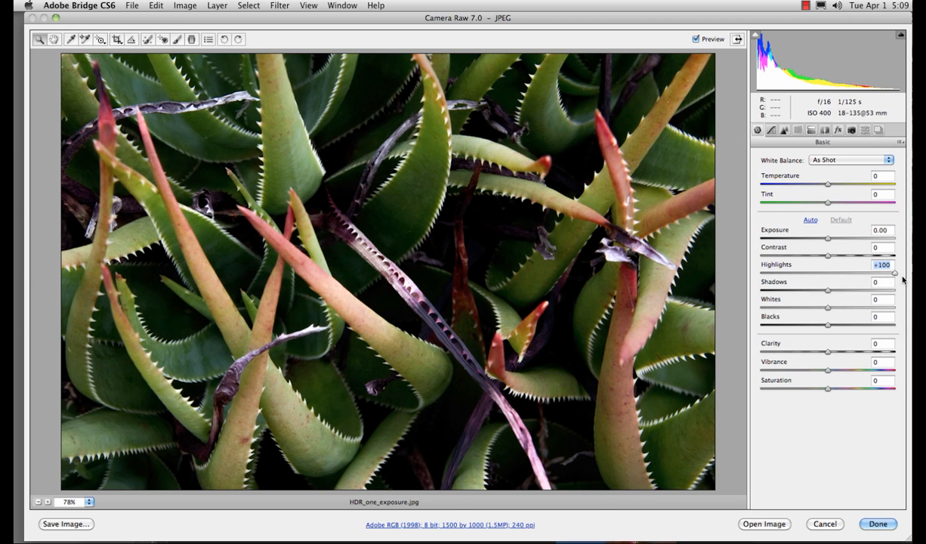
left_click_drag(896, 273, 749, 265)
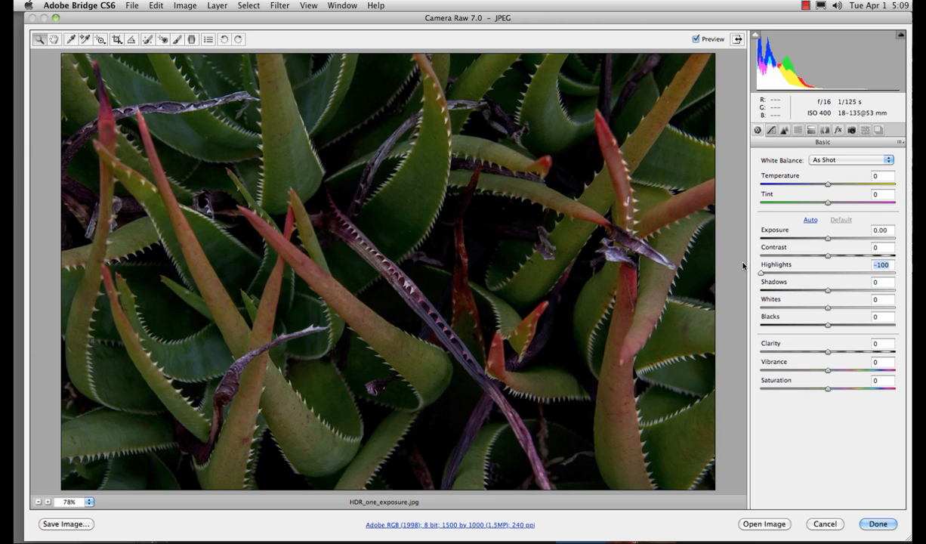
left_click_drag(742, 266, 724, 299)
left_click(832, 290)
left_click_drag(833, 291, 900, 297)
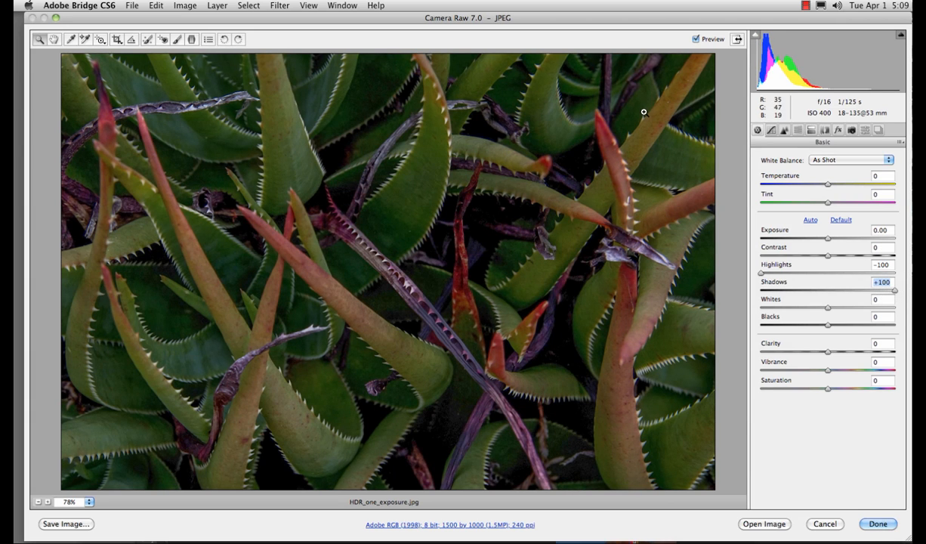
key("p")
key("p")
key("p")
key("p")
Set Highlights to -64, Shadows to +73 and Blacks to -26.
left_click_drag(761, 272, 799, 274)
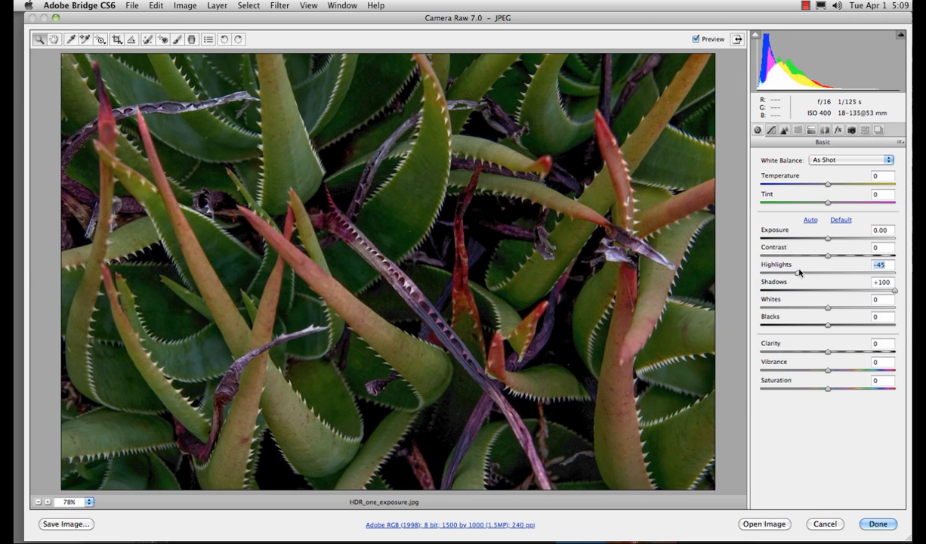
left_click_drag(894, 289, 874, 299)
left_click_drag(799, 273, 788, 275)
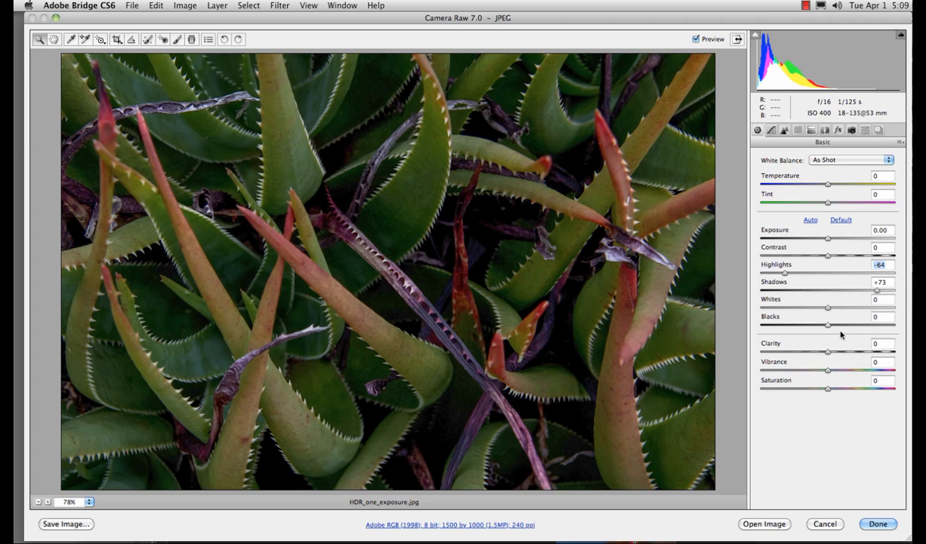
mouse_move(828, 326)
left_mouse_down()
mouse_move(863, 327)
mouse_move(811, 330)
left_mouse_up()
Compare the image with and without the tonal adjustments, including a 200% close-up of the dark central area.
key("p")
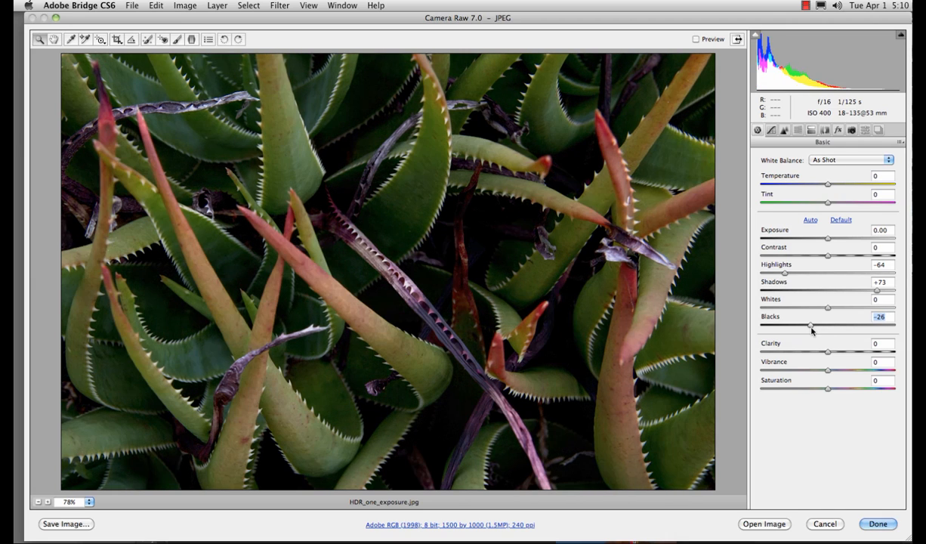
key("p")
key("p")
left_click(476, 231)
left_click(476, 232)
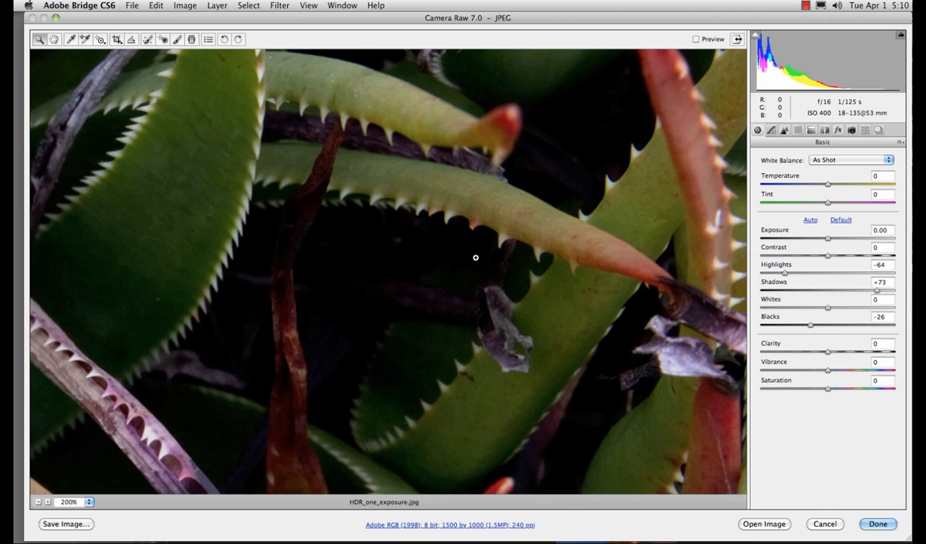
key("p")
key("p")
key("p")
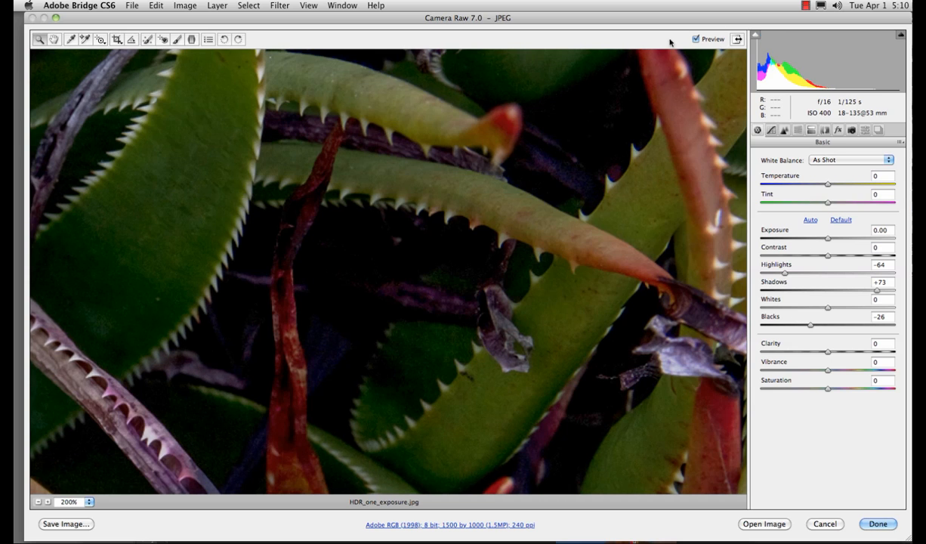
key("p")
key("p")
Set Clarity to +43 and Vibrance to +41 for the whole image.
key("super+minus")
key("super+minus")
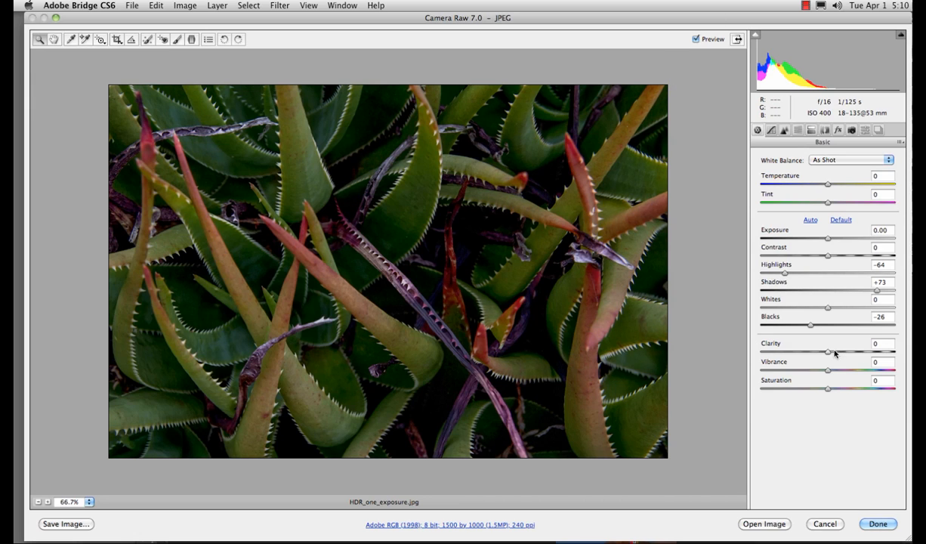
left_click_drag(835, 352, 862, 370)
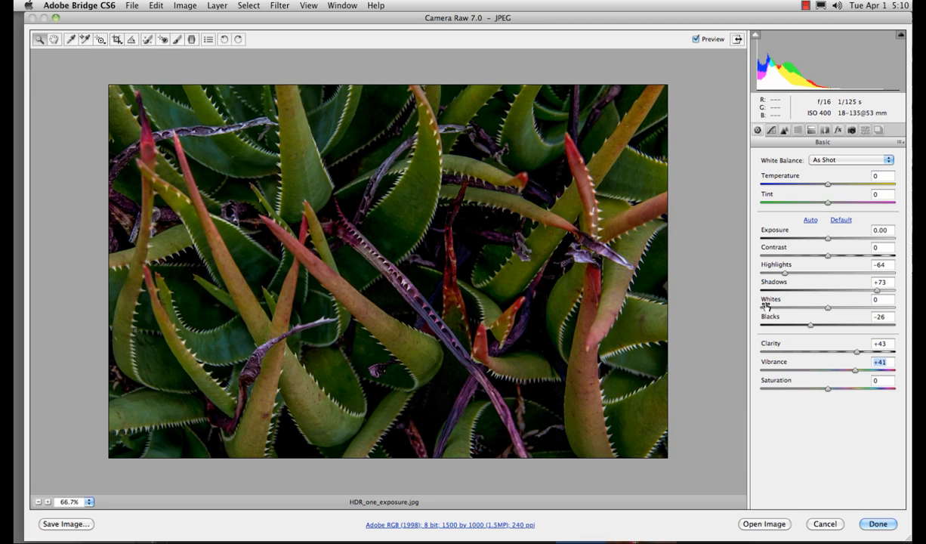
Add a Highlight Priority post-crop vignette with an amount of -19.
left_click(839, 131)
left_click(784, 131)
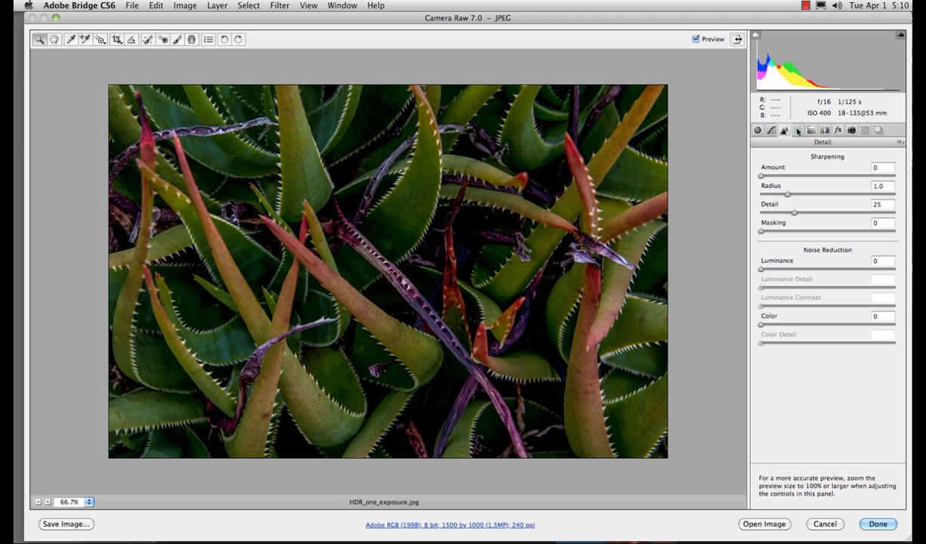
left_click(824, 131)
left_click(825, 131)
left_click(838, 131)
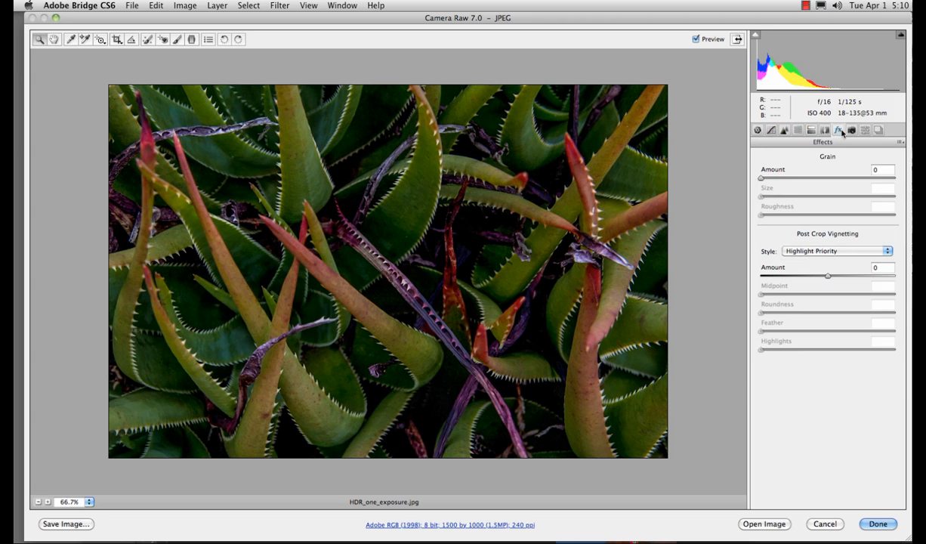
left_click(829, 276)
mouse_move(828, 278)
left_mouse_down()
mouse_move(754, 278)
mouse_move(816, 280)
left_mouse_up()
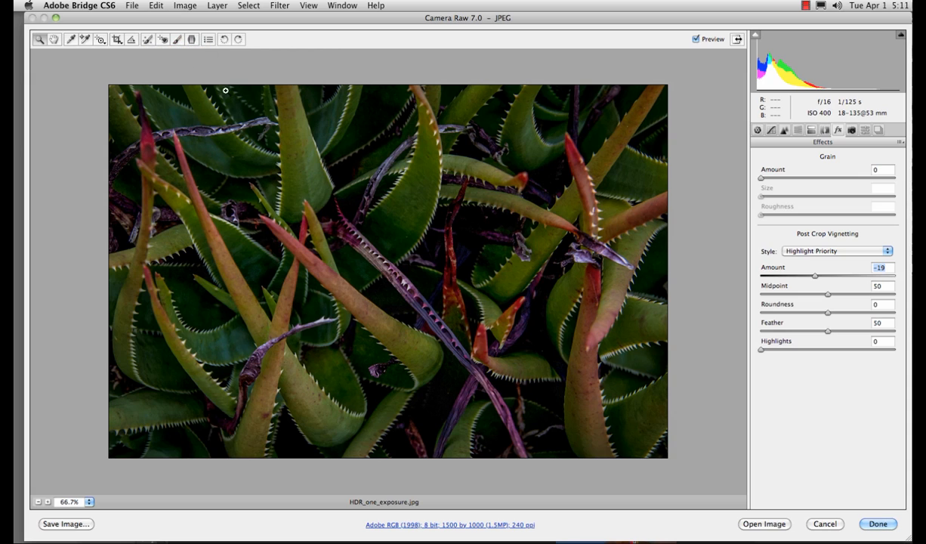
Reduce the Adjustment Brush size to 10 and leave the brush without painting.
key("k")
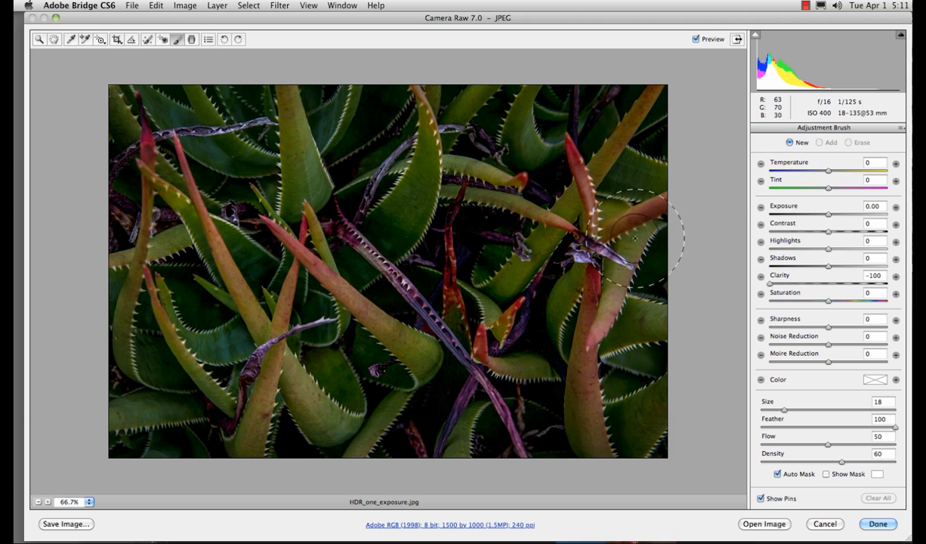
key("bracketleft")
key("bracketleft")
key("bracketleft")
key("bracketleft")
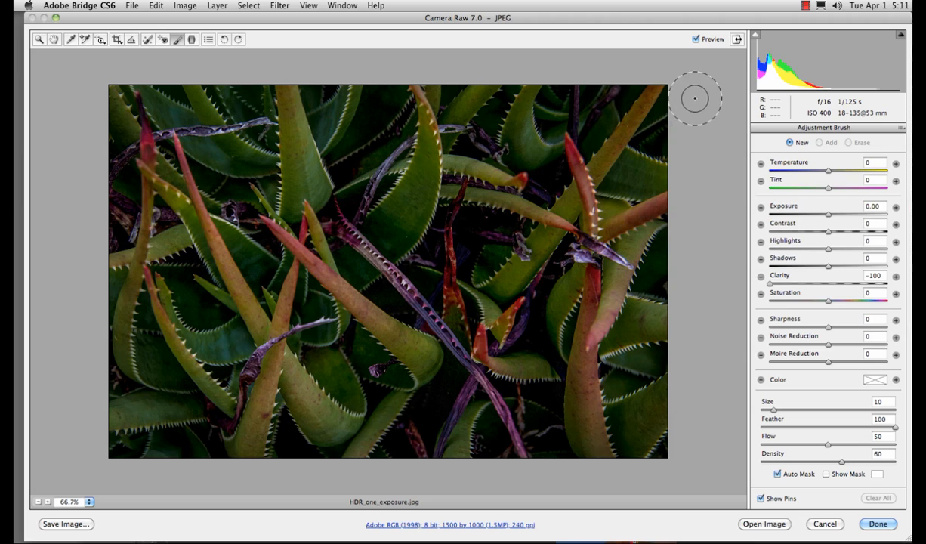
left_click(176, 40)
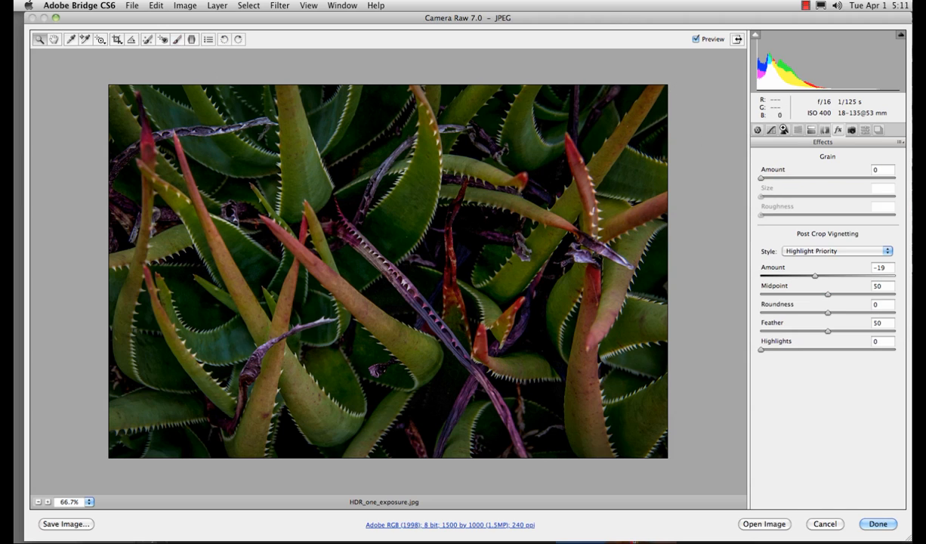
Raise the overall Exposure to +0.20 in the Basic adjustments.
left_click(771, 130)
left_click(757, 130)
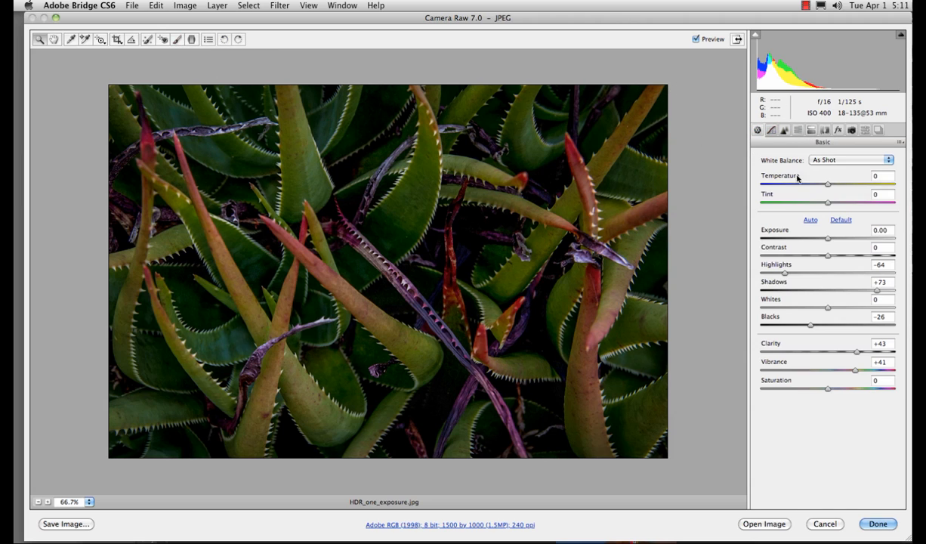
mouse_move(832, 238)
left_mouse_down()
mouse_move(904, 235)
mouse_move(831, 240)
left_mouse_up()
left_click(829, 240)
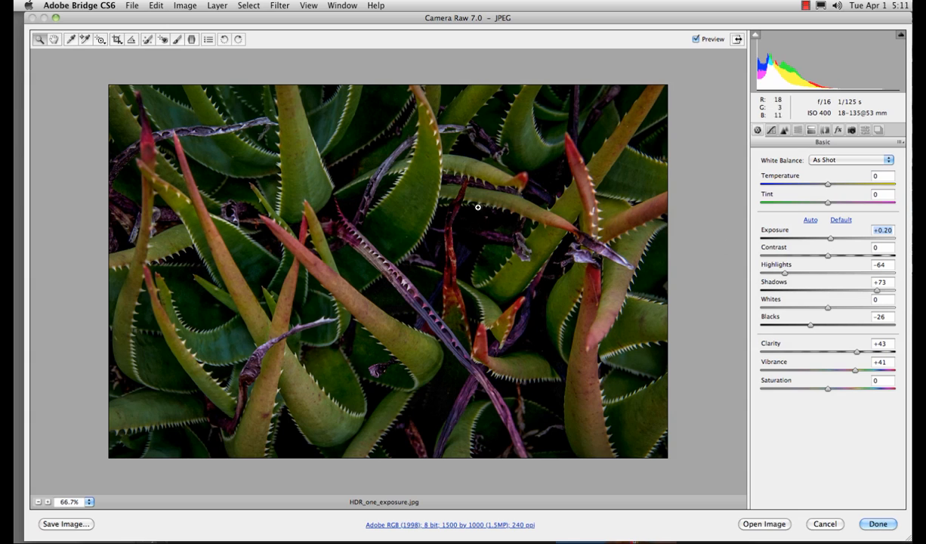
Paint around the image's outer areas with the Adjustment Brush at Clarity -68, and change that adjustment's Clarity to -52.
left_click(176, 40)
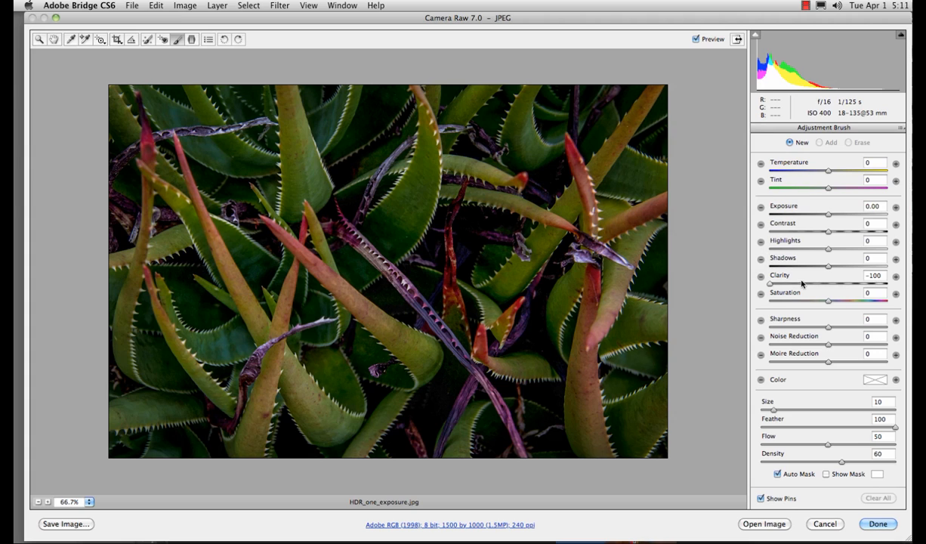
left_click_drag(769, 283, 795, 284)
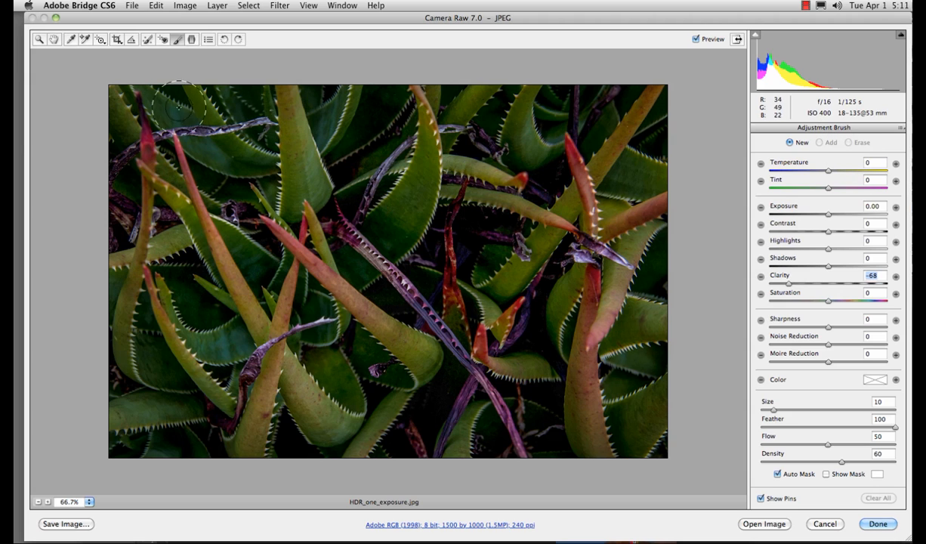
mouse_move(179, 107)
left_mouse_down()
mouse_move(223, 103)
mouse_move(168, 123)
mouse_move(169, 335)
mouse_move(174, 324)
mouse_move(201, 379)
mouse_move(148, 428)
mouse_move(101, 117)
mouse_move(134, 258)
mouse_move(293, 473)
mouse_move(219, 428)
mouse_move(359, 452)
mouse_move(627, 463)
mouse_move(583, 455)
mouse_move(592, 394)
mouse_move(662, 400)
mouse_move(691, 288)
mouse_move(665, 82)
mouse_move(525, 101)
left_mouse_up()
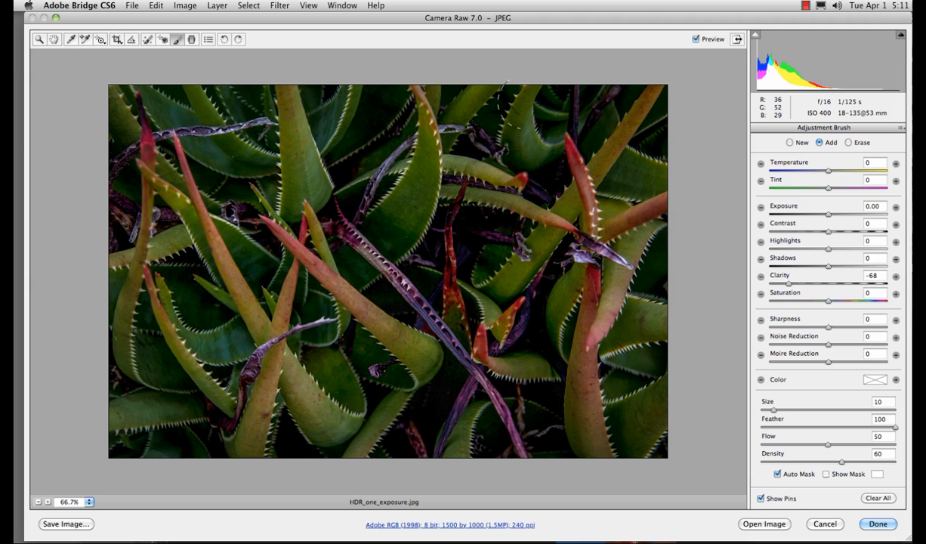
mouse_move(592, 191)
left_mouse_down()
mouse_move(660, 306)
mouse_move(680, 379)
mouse_move(730, 93)
mouse_move(702, 51)
mouse_move(823, 375)
left_mouse_up()
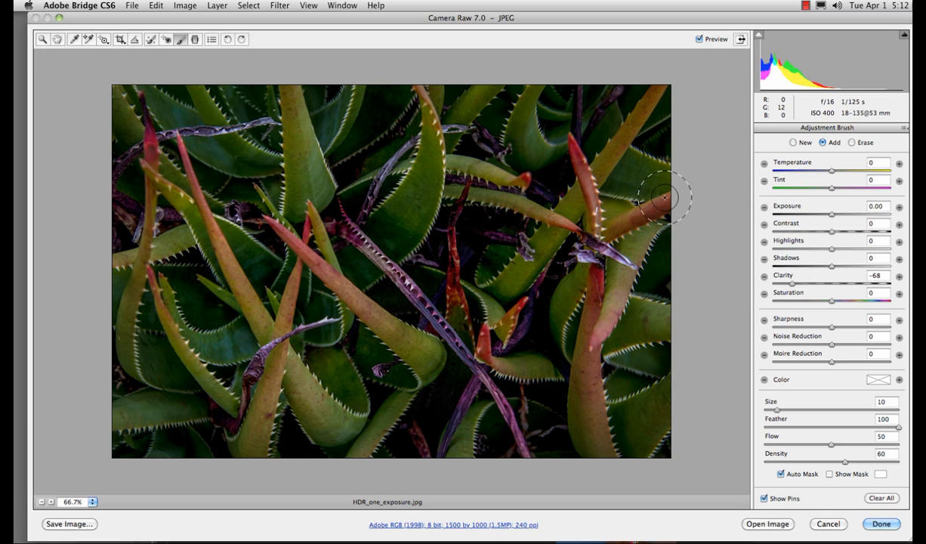
left_click_drag(664, 198, 665, 198)
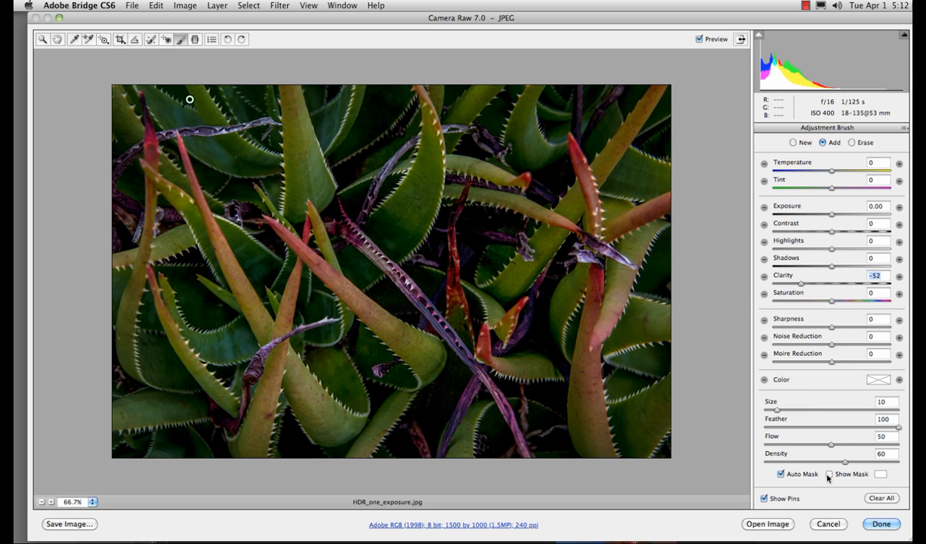
Test Exposure values on the painted edge adjustment, up to +4.00, and set its Exposure to -0.30.
key("z")
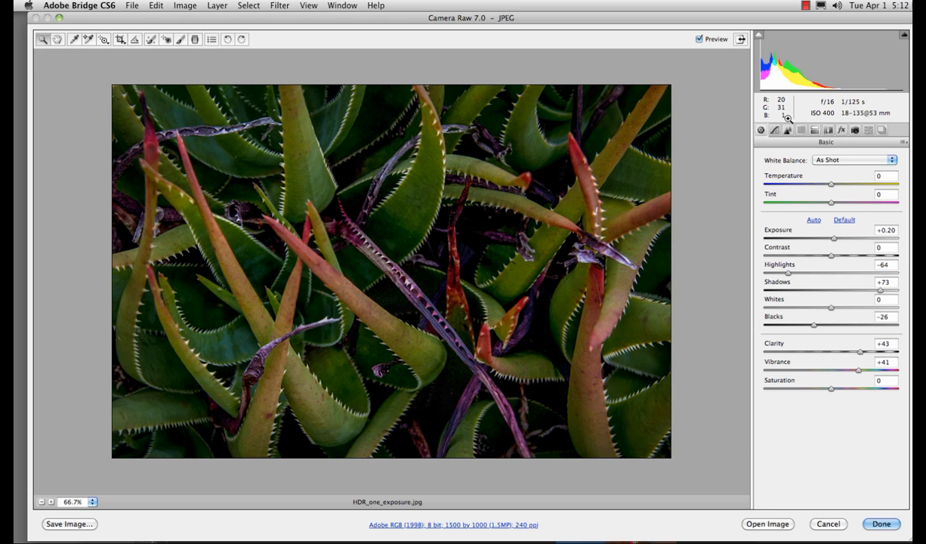
left_click(440, 114)
key("k")
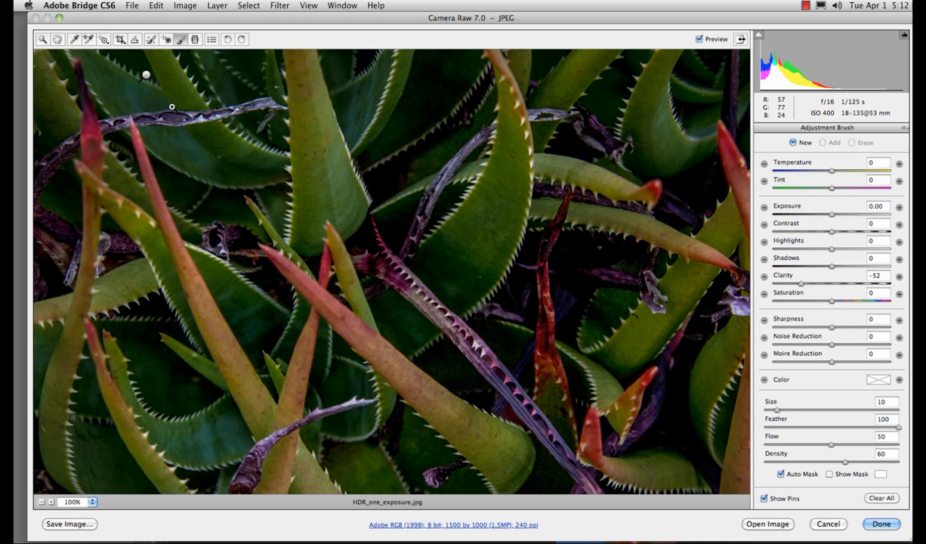
key("super+minus")
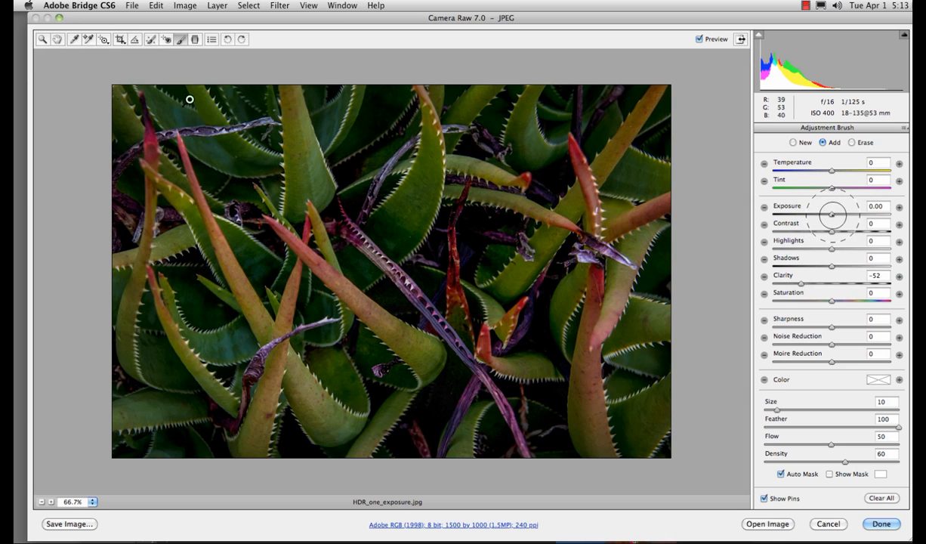
left_click(898, 208)
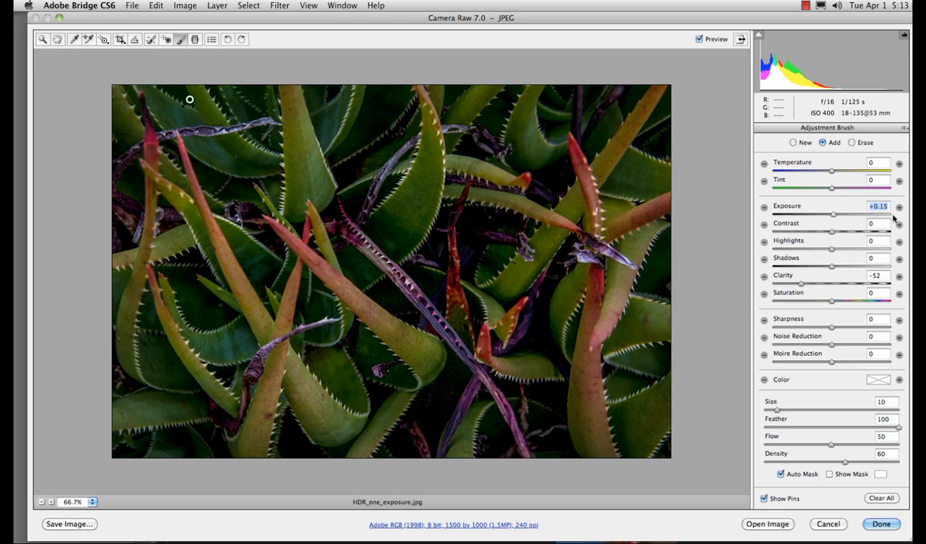
left_click_drag(834, 214, 829, 215)
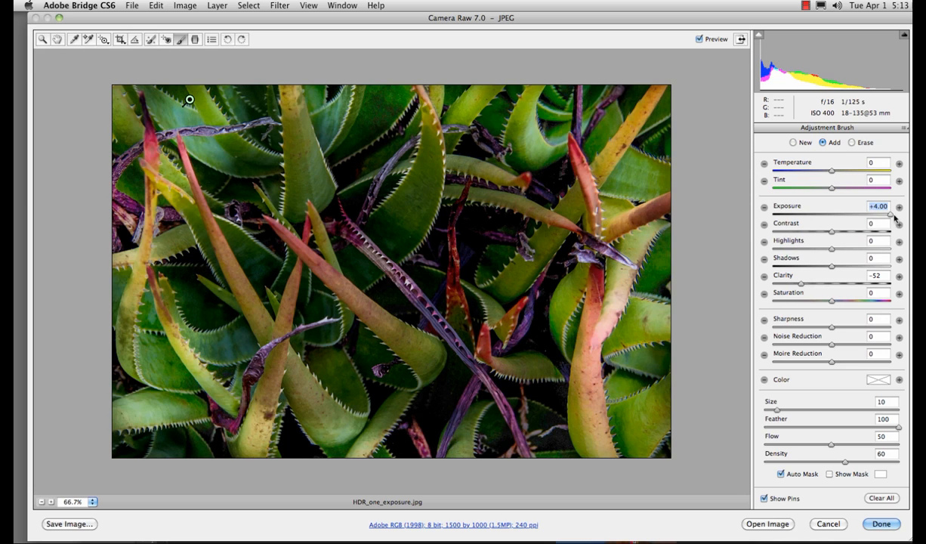
left_click(837, 216)
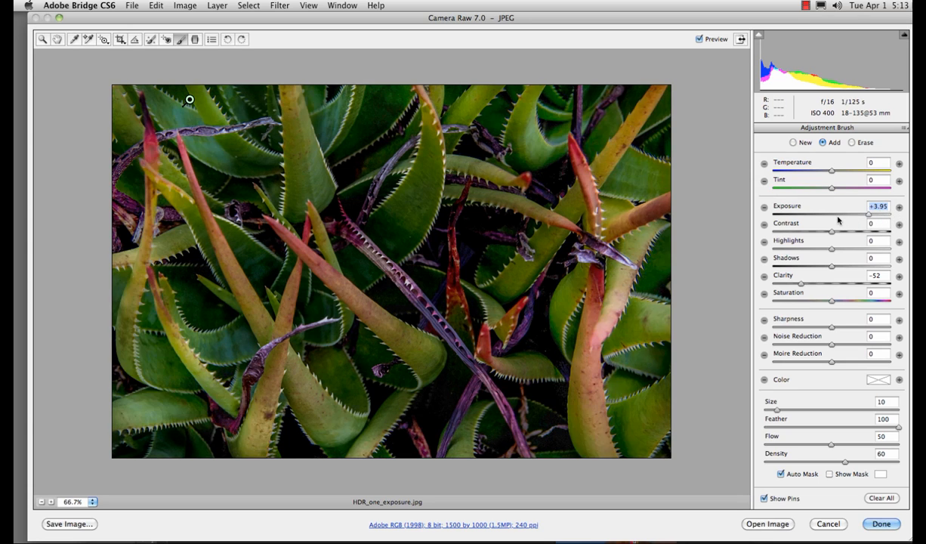
left_click_drag(835, 217, 826, 218)
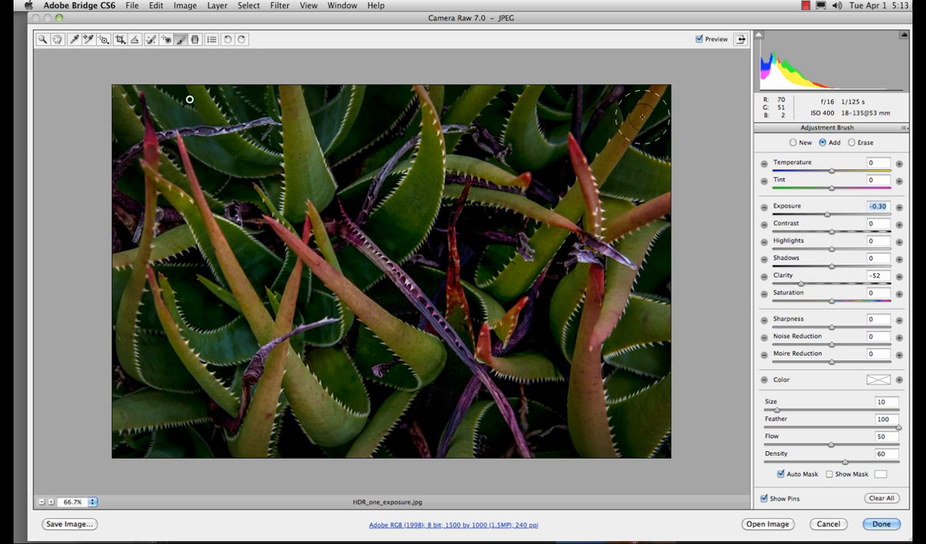
Start a new brush adjustment with Exposure -0.40 and Clarity 0, and paint it along the side edges of the image.
left_click(793, 143)
left_click_drag(825, 217, 825, 218)
left_click_drag(882, 276, 863, 279)
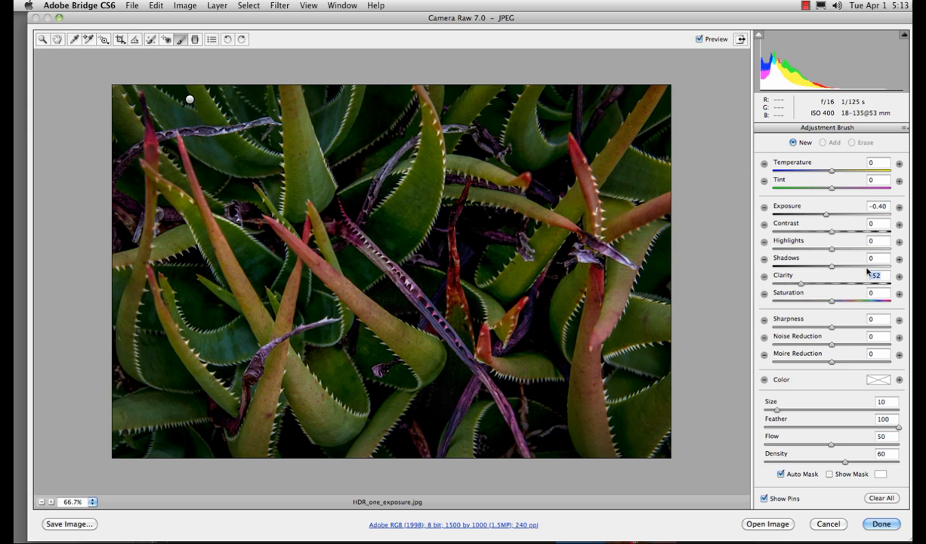
type("0")
mouse_move(650, 120)
left_mouse_down()
mouse_move(619, 90)
mouse_move(677, 189)
mouse_move(606, 120)
mouse_move(685, 360)
mouse_move(670, 434)
mouse_move(641, 384)
left_mouse_up()
mouse_move(152, 410)
left_mouse_down()
mouse_move(93, 386)
mouse_move(92, 316)
mouse_move(126, 117)
mouse_move(92, 186)
left_mouse_up()
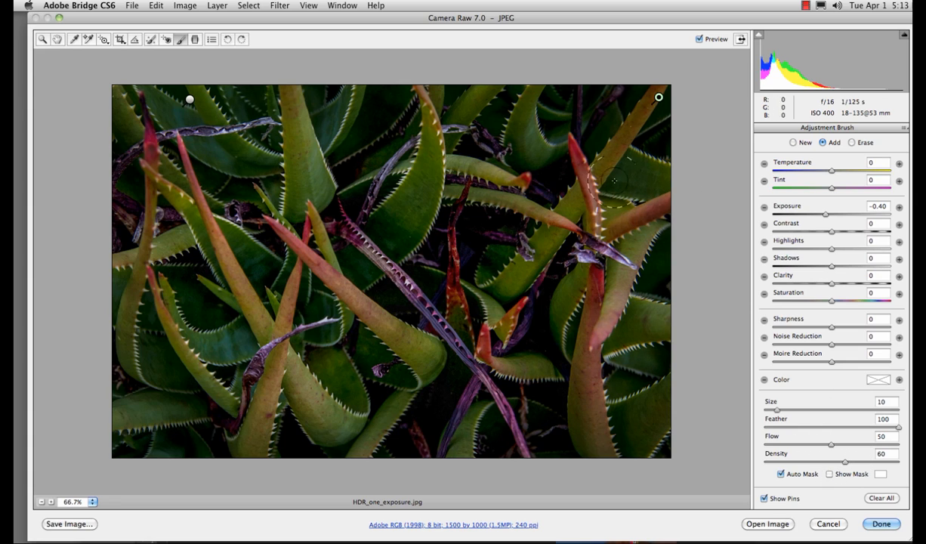
Delete the painted edge adjustment that has Exposure -0.30 and Clarity -52.
mouse_move(664, 98)
left_mouse_down()
mouse_move(637, 107)
mouse_move(653, 95)
mouse_move(648, 89)
mouse_move(632, 104)
mouse_move(657, 92)
left_mouse_up()
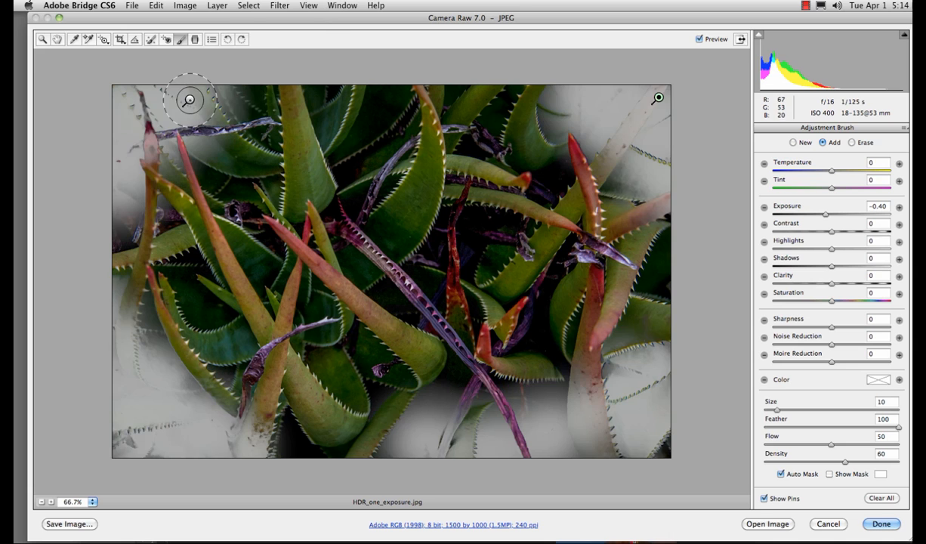
left_click(189, 99)
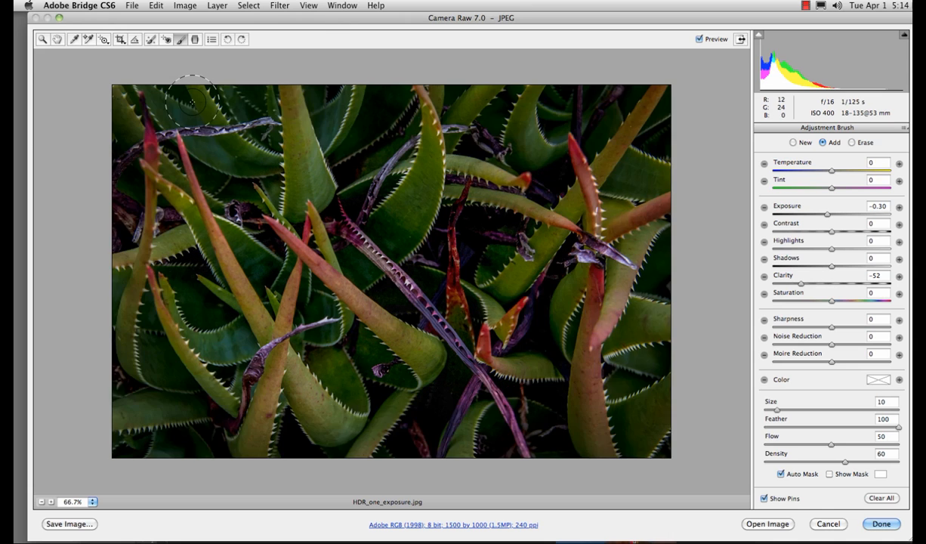
key("Delete")
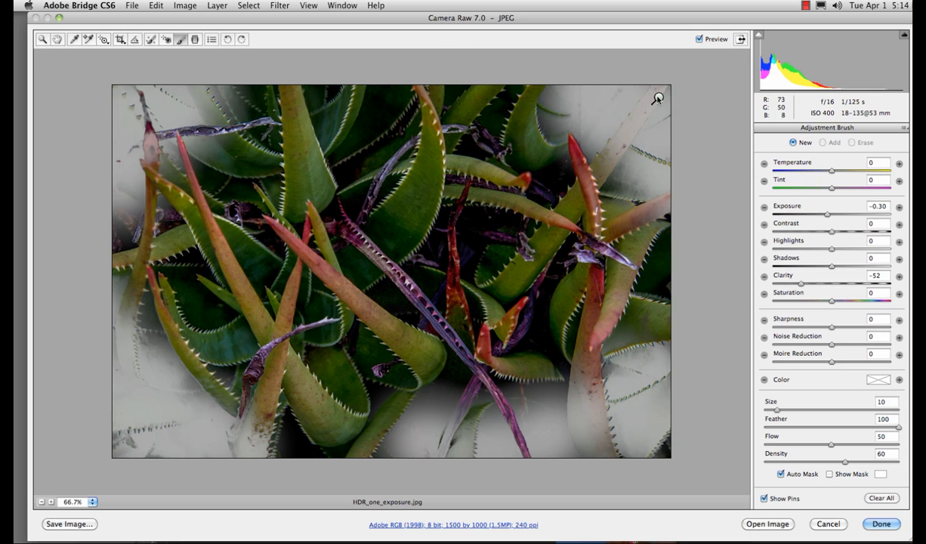
Adjust the Exposure of the remaining edge brush adjustment and apply the Camera Raw edits.
left_click(658, 99)
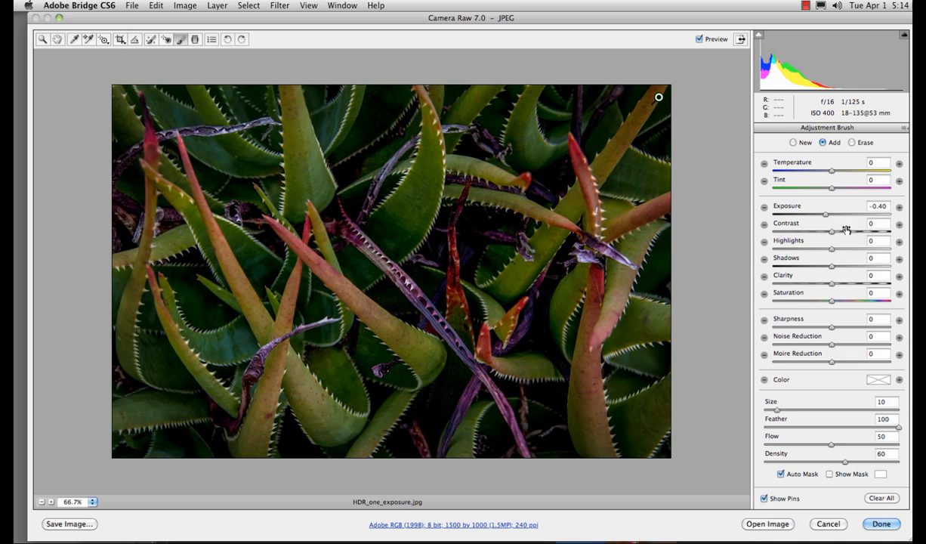
left_click_drag(856, 213, 827, 219)
left_click(882, 524)
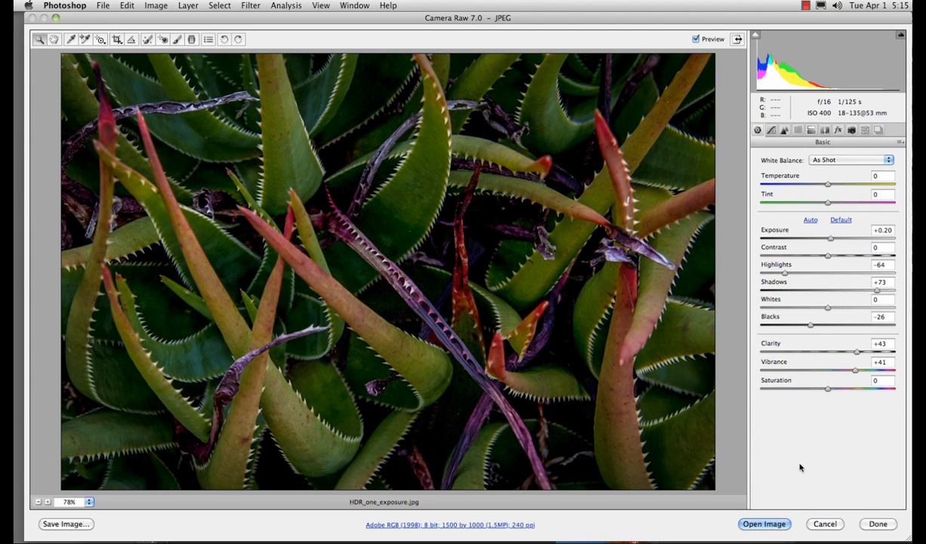
Open the photo from Camera Raw into Photoshop as a Smart Object and move the Photoshop window up to the screen's upper edge.
key("shift")
left_click(762, 525, "shift")
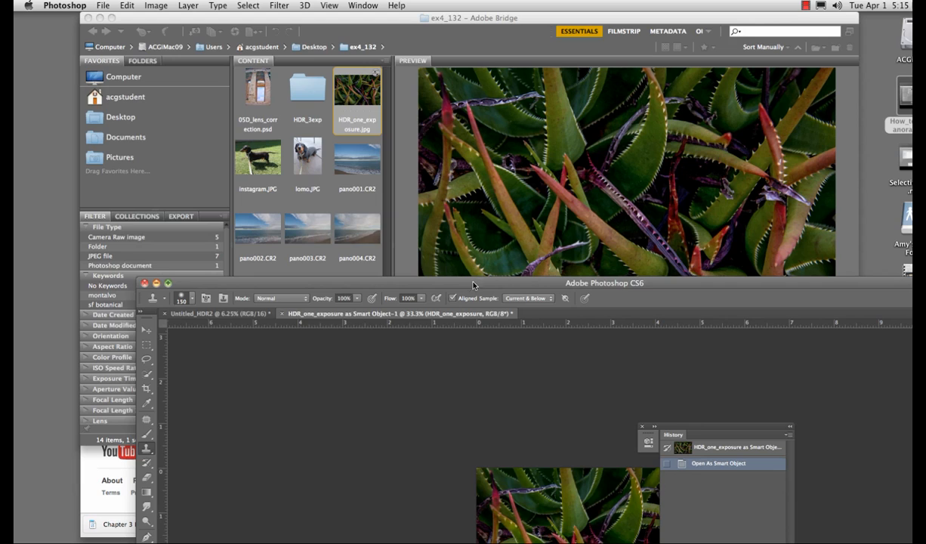
left_click_drag(468, 285, 297, 20)
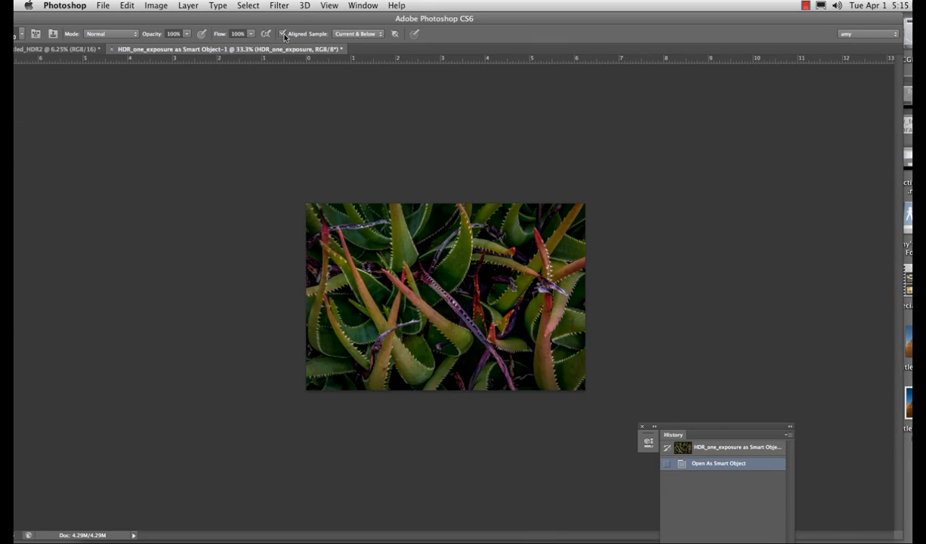
Reset the current custom workspace to its saved panel layout.
left_click(363, 5)
mouse_move(408, 32)
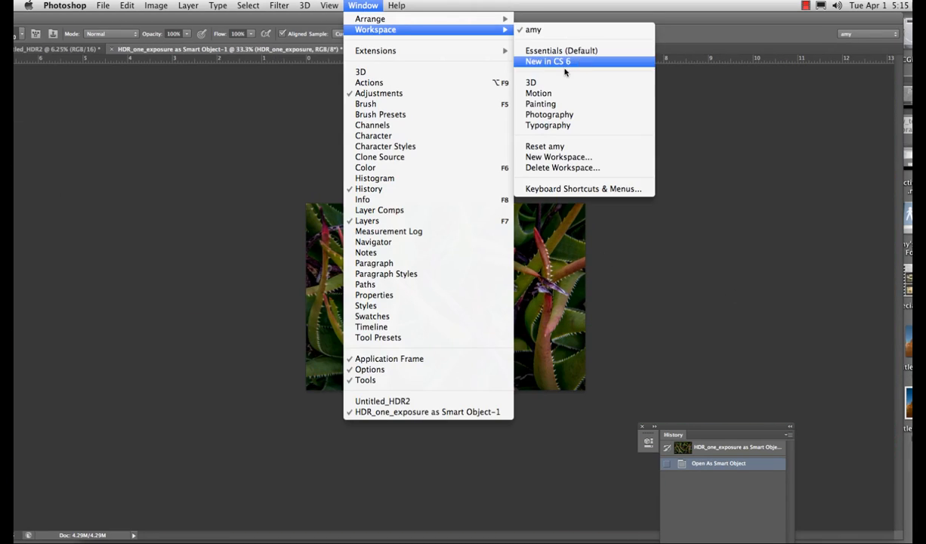
left_click(545, 145)
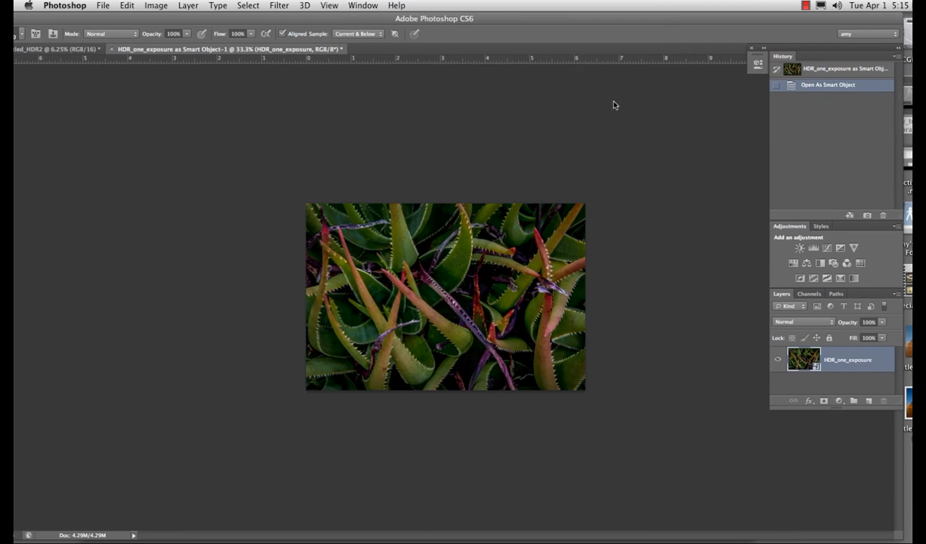
Save HDR_one_exposure as Smart Object-1 to the Desktop in Photoshop format with layers, and close all open documents.
left_click(103, 5)
left_click(105, 133)
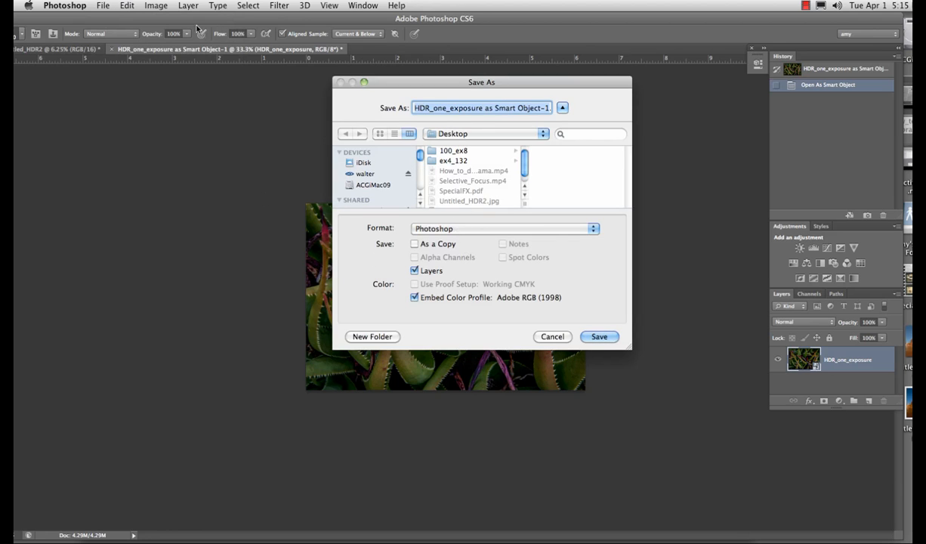
left_click(601, 336)
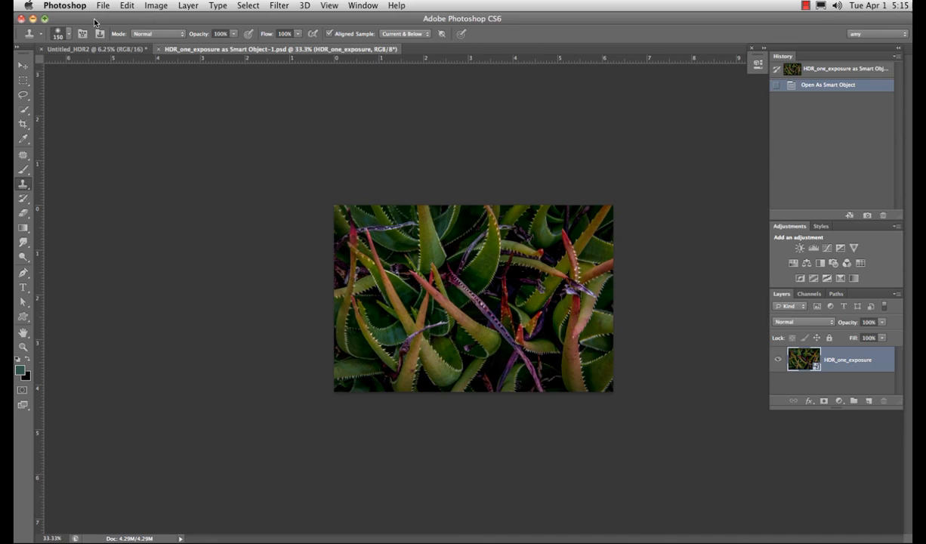
left_click(23, 21)
left_click(441, 194)
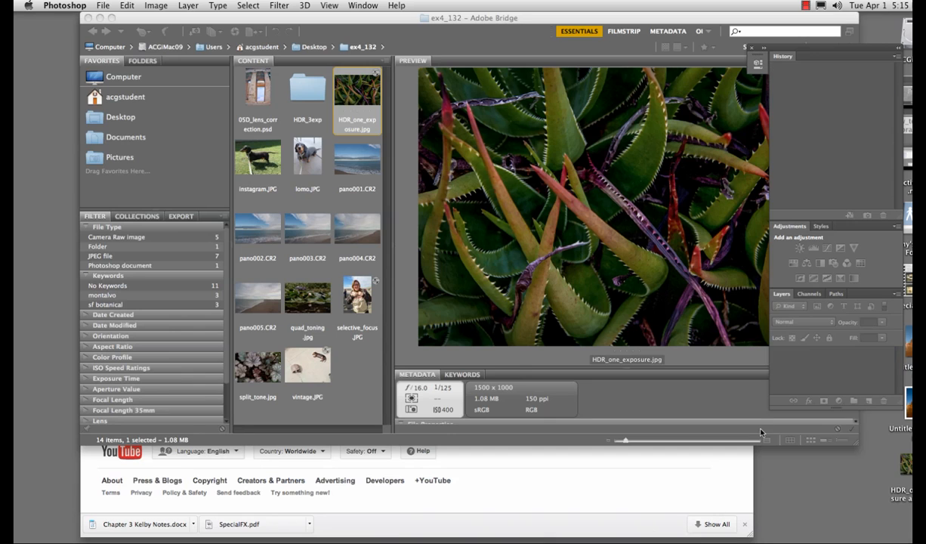